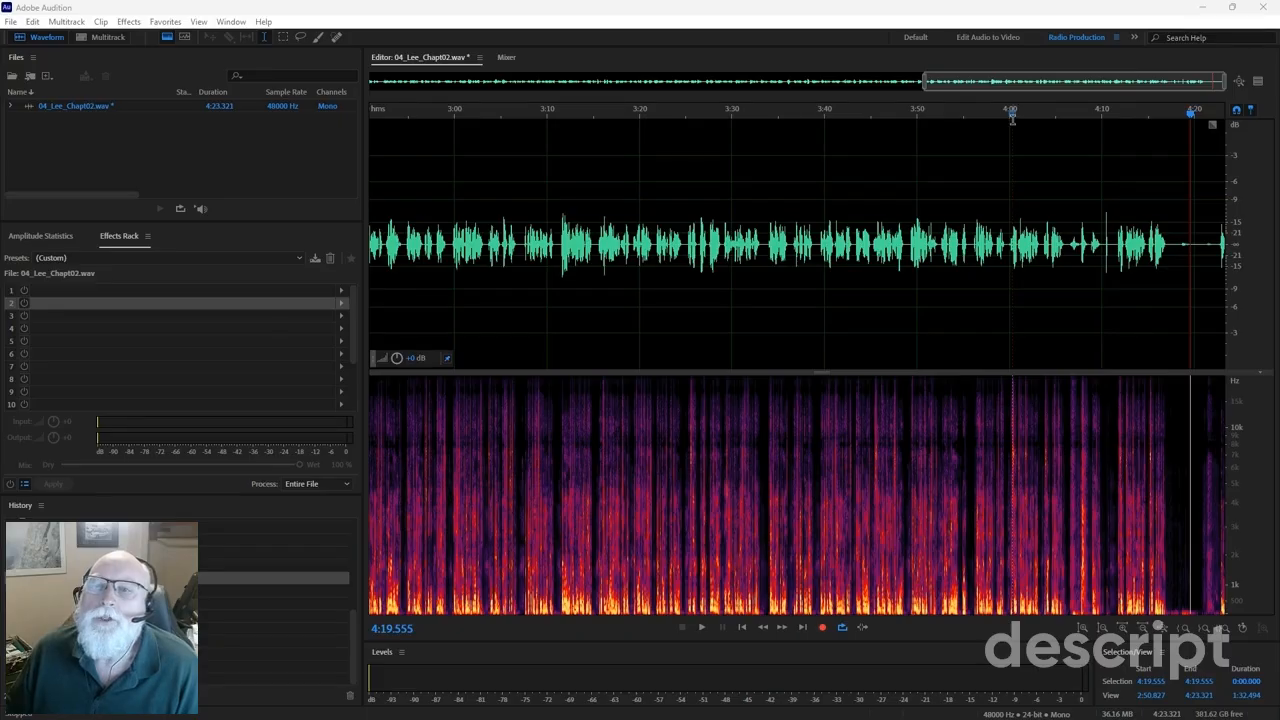
# Play the chapter around 4:00 to 4:11 to find the passage to cut.
pyautogui.click(1018, 142)
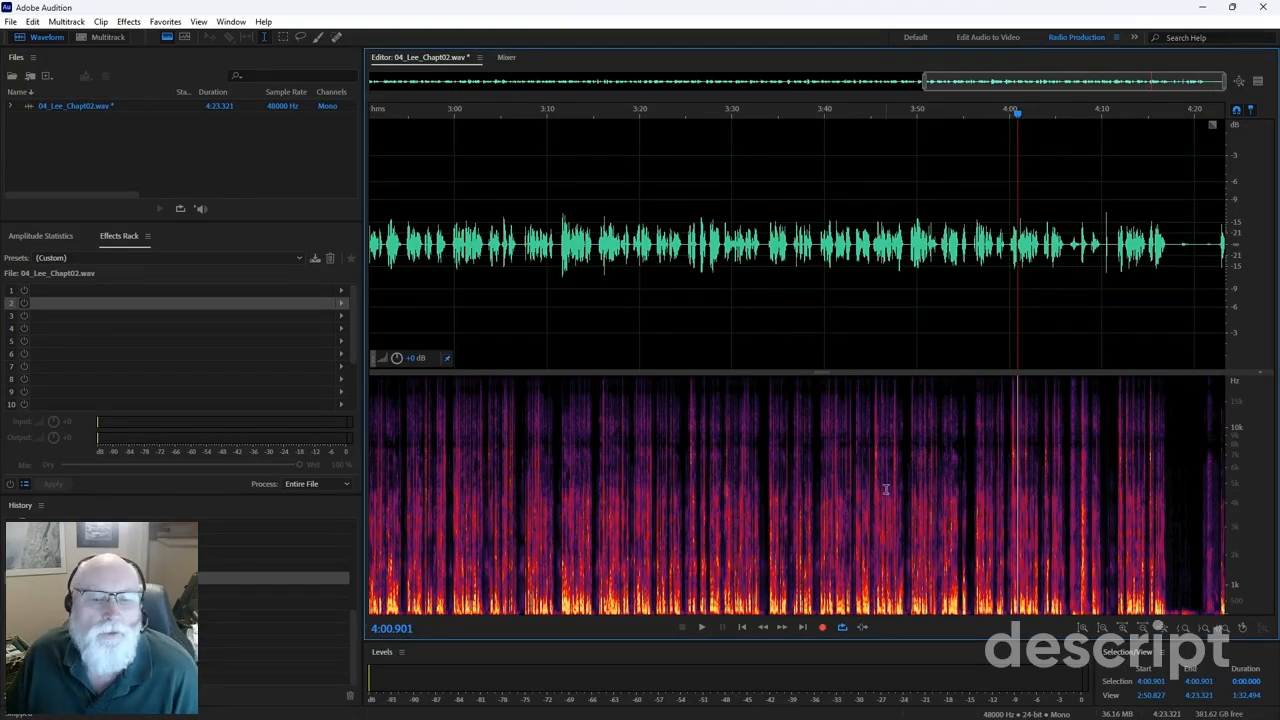
pyautogui.press('space')
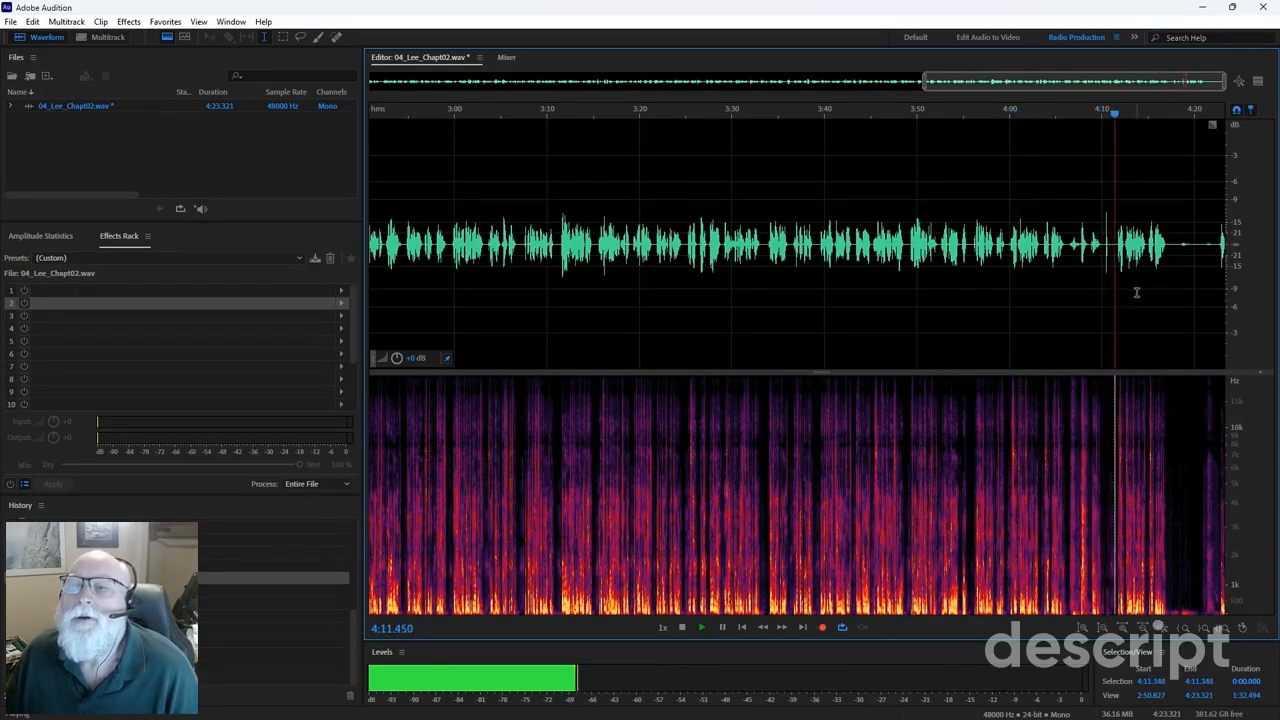
pyautogui.press('space')
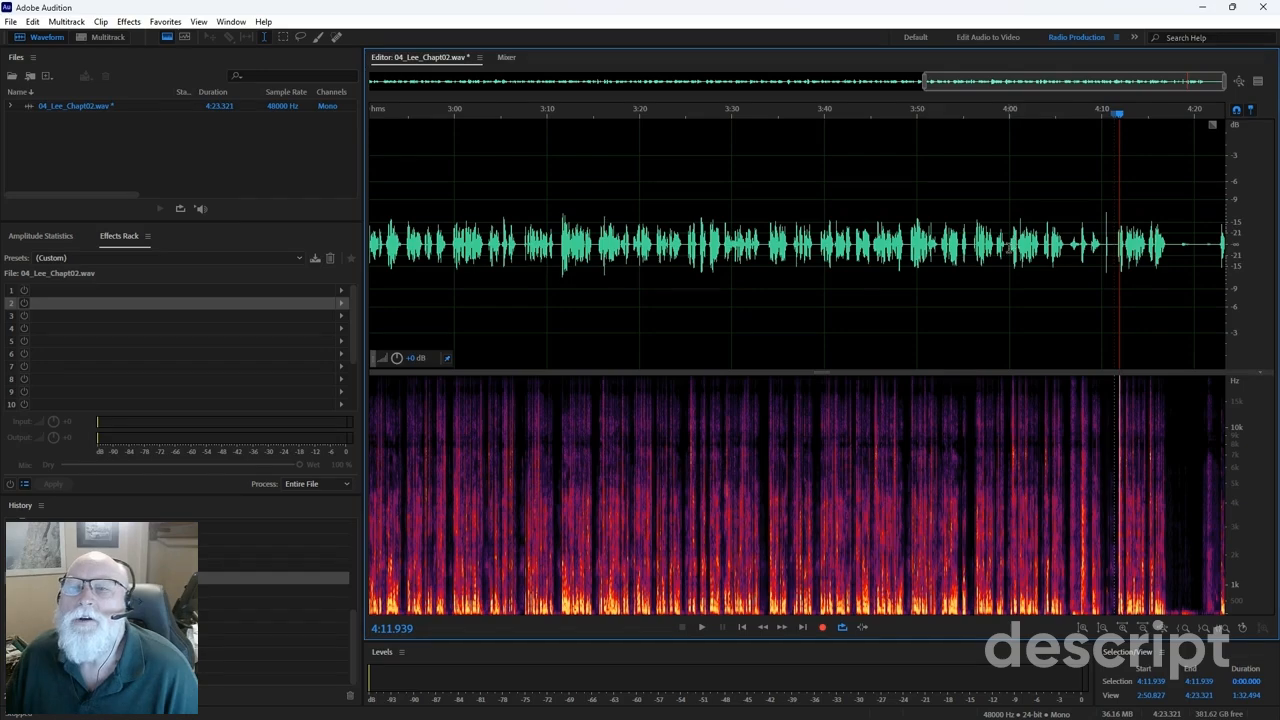
pyautogui.click(1011, 247)
pyautogui.press('space')
pyautogui.press('space')
pyautogui.press('space')
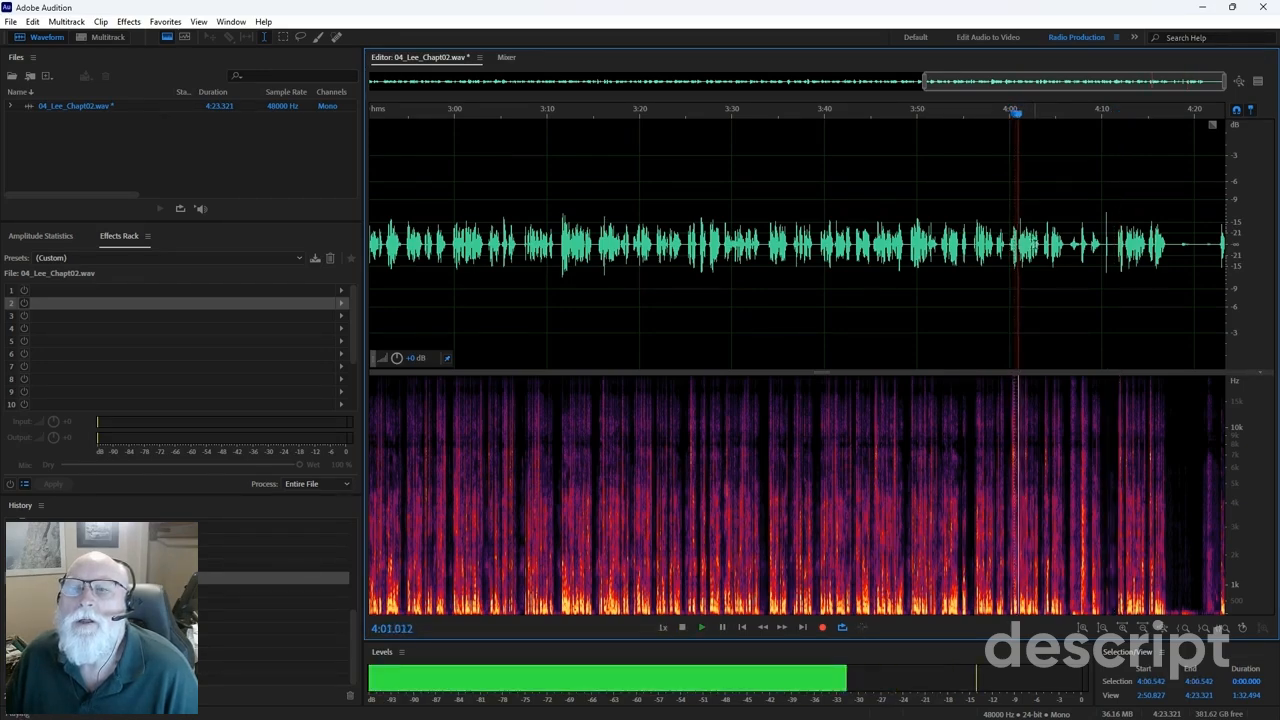
pyautogui.press('space')
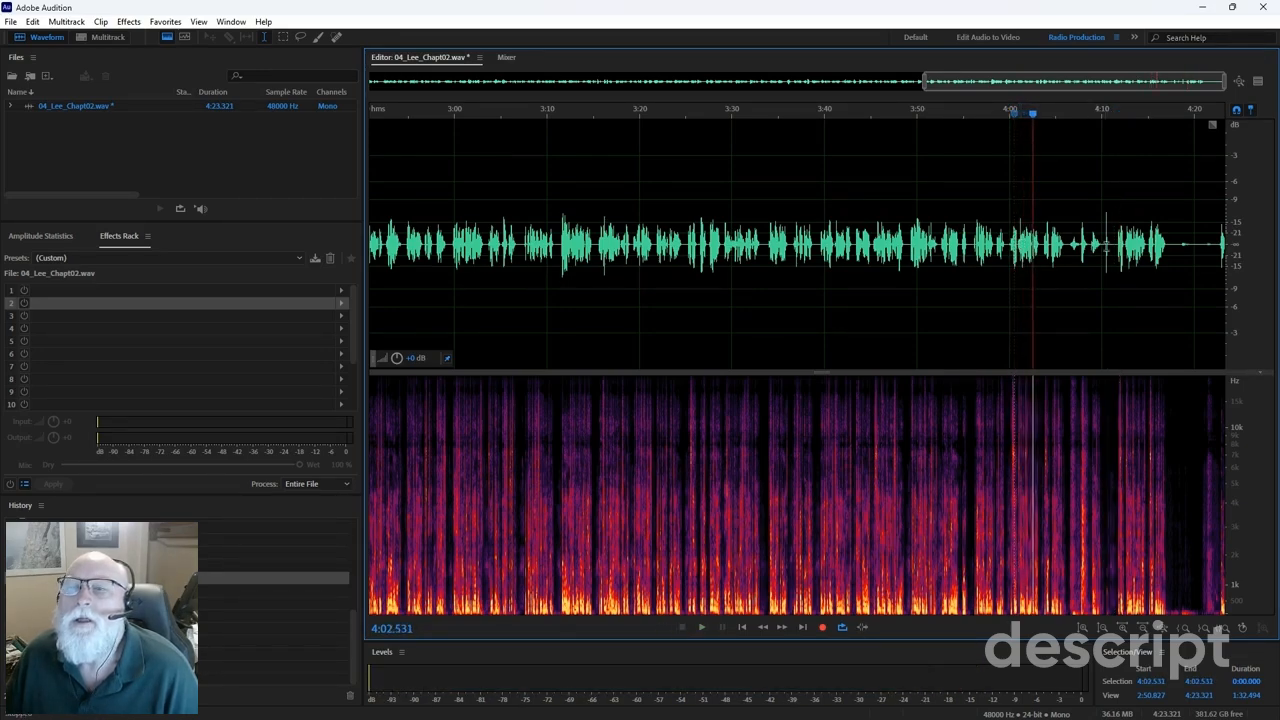
pyautogui.click(1114, 244)
pyautogui.press('space')
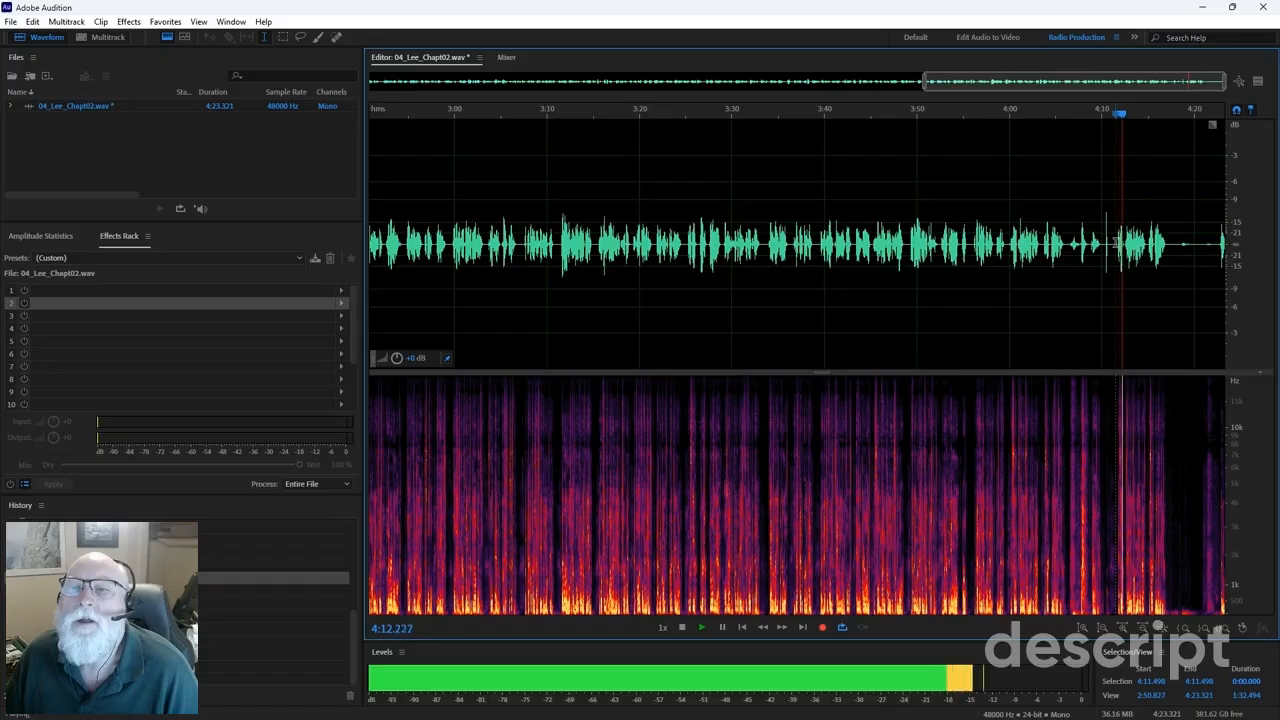
pyautogui.press('space')
# Delete the passage from 3:59.819 to 4:11.498 and play back across the edit.
pyautogui.click(1008, 242)
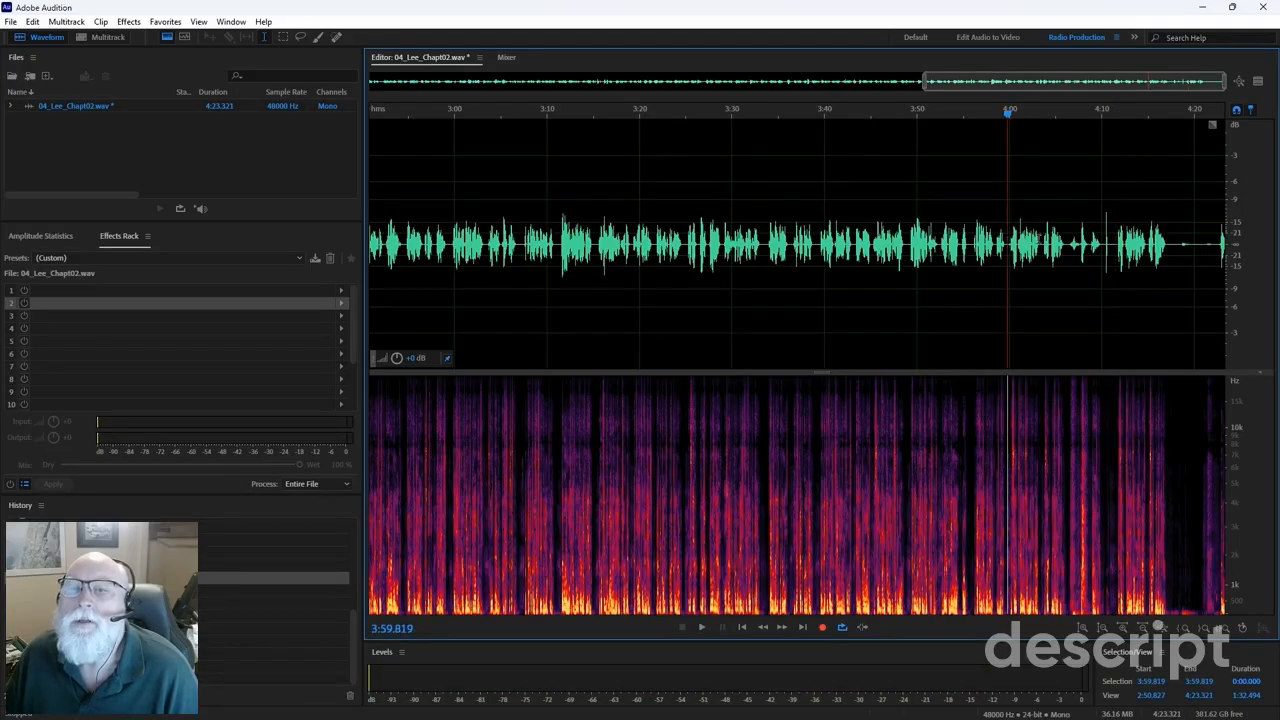
pyautogui.moveTo(1008, 242); pyautogui.dragTo(1114, 238)
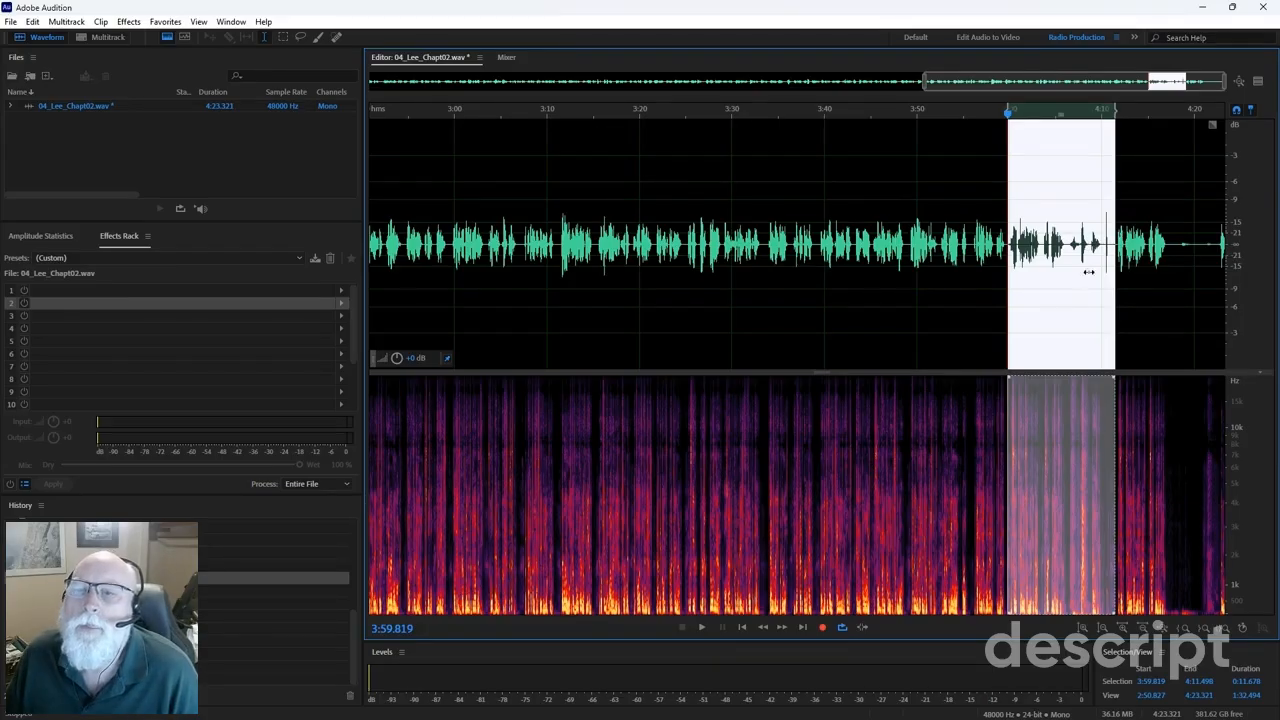
pyautogui.press('Delete')
pyautogui.press('space')
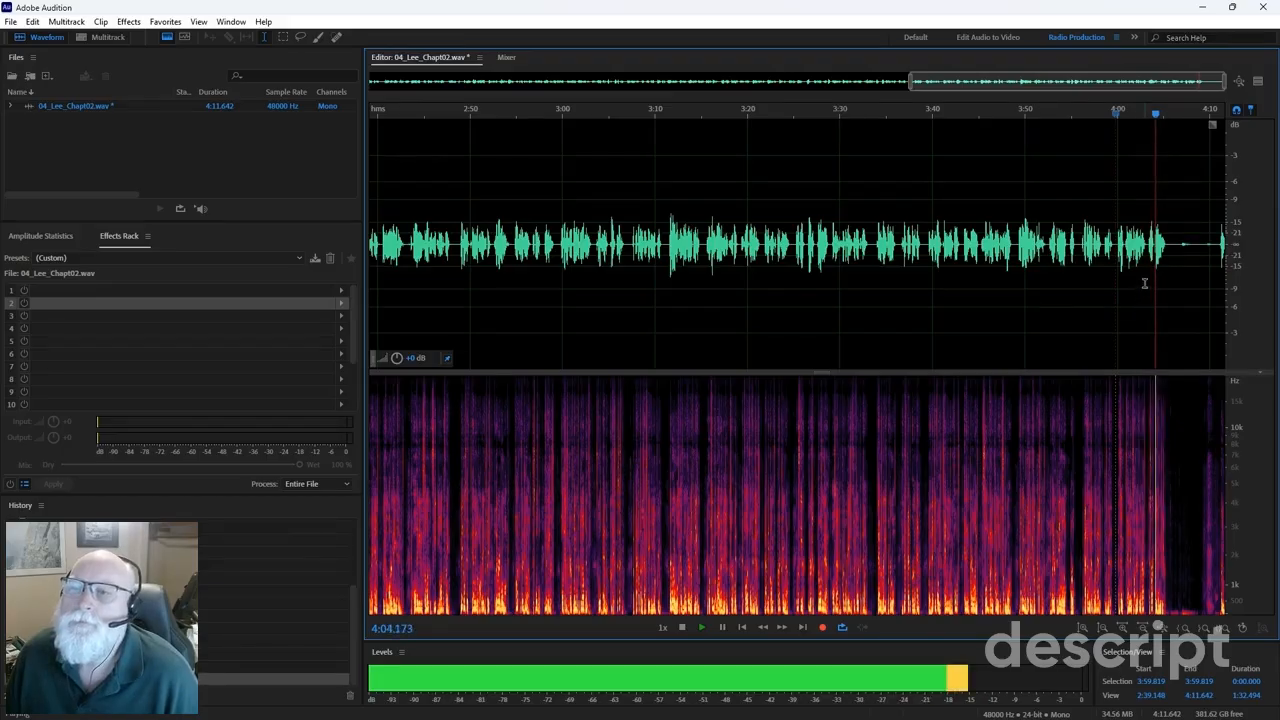
pyautogui.press('space')
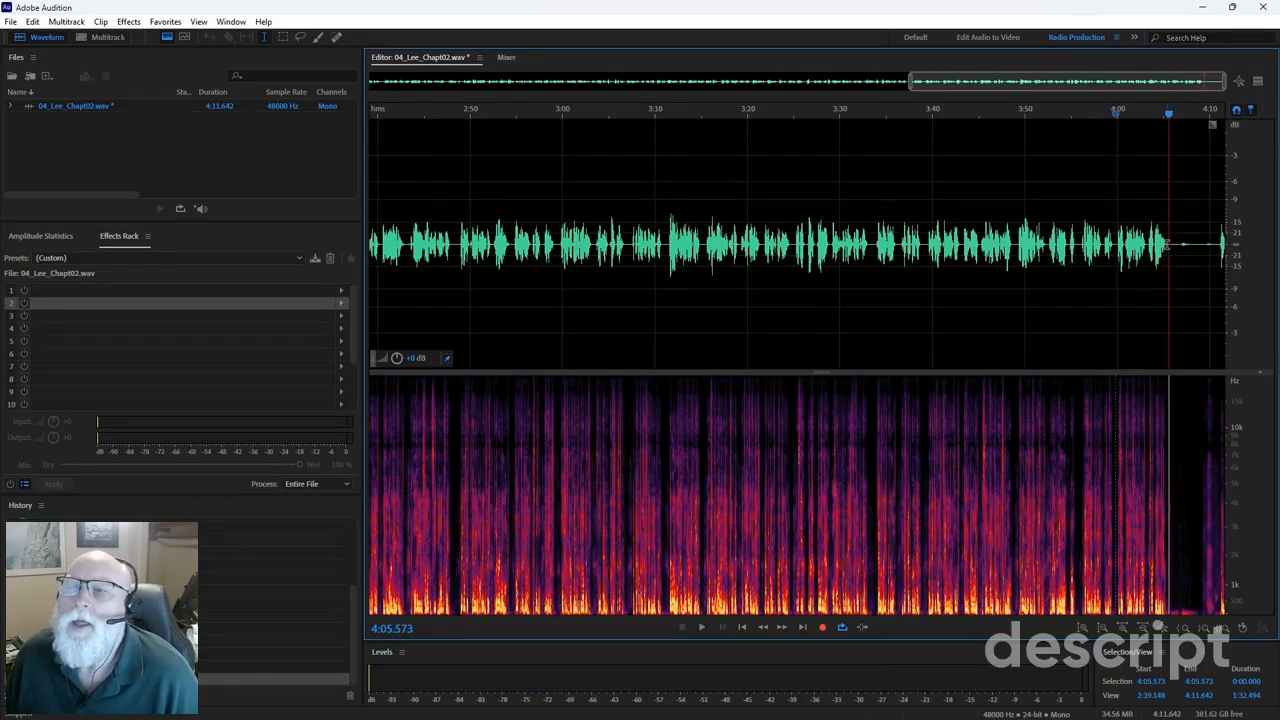
# Delete the chapter's tail from 4:05.515 to the file end.
pyautogui.moveTo(1167, 244); pyautogui.dragTo(1249, 242)
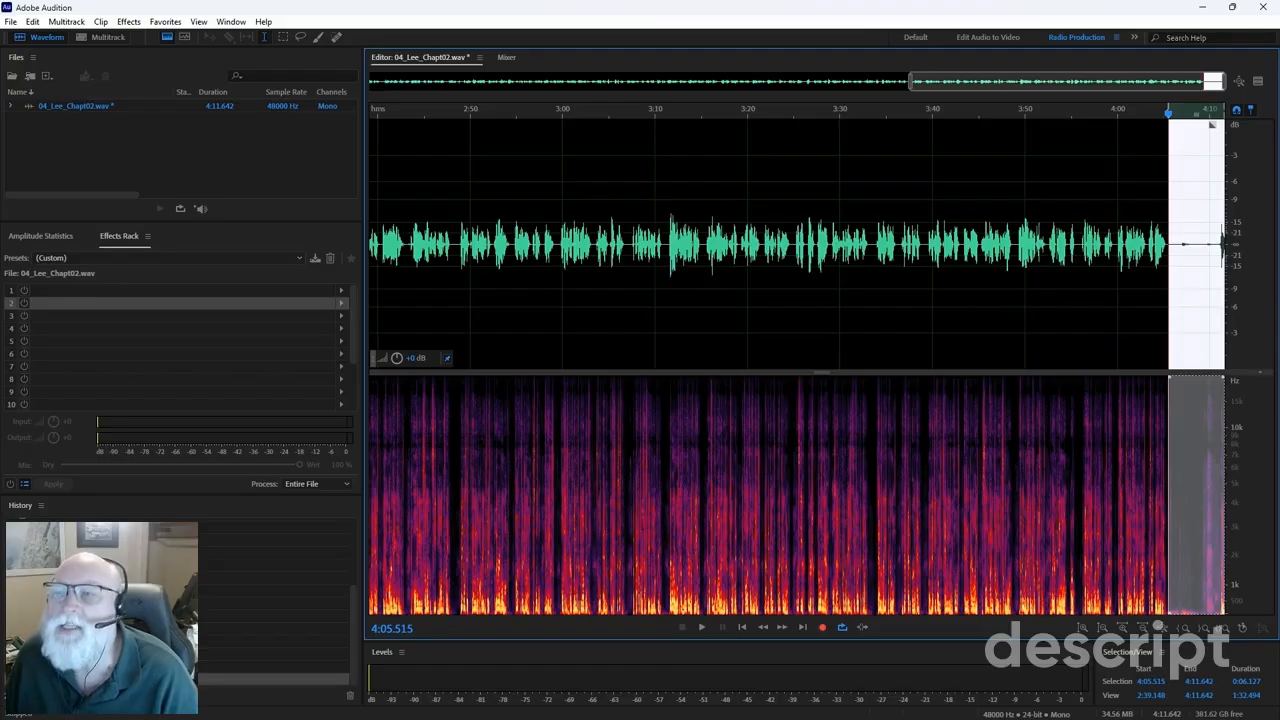
pyautogui.press('Delete')
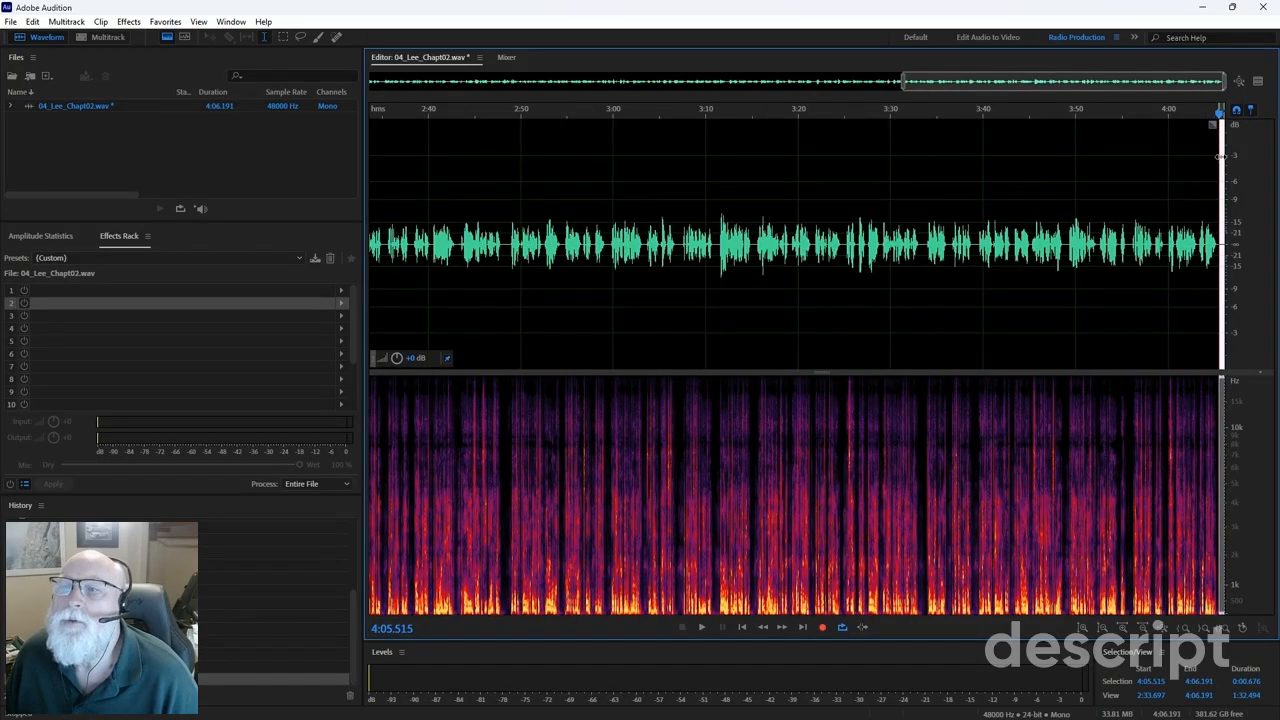
pyautogui.scroll(3, 1216, 155)
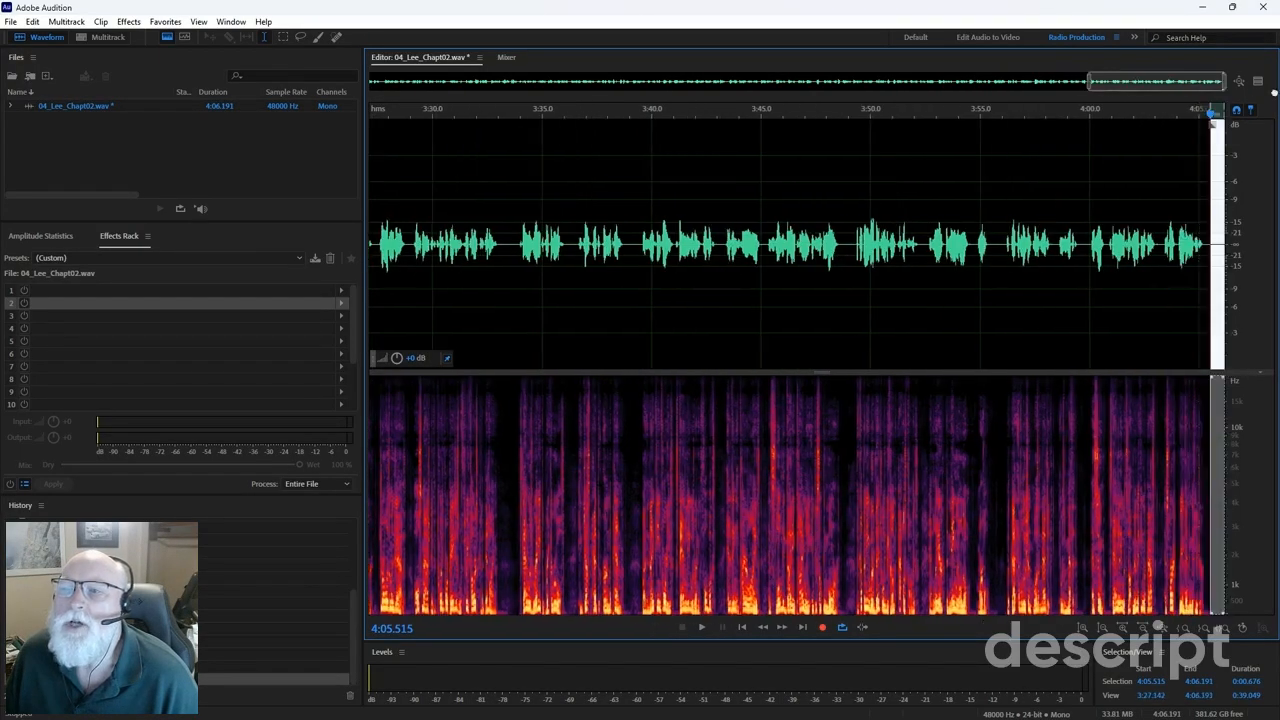
# Paste about two seconds of audio at 4:05.856, then move the playhead to 3:54.930.
pyautogui.click(1217, 206)
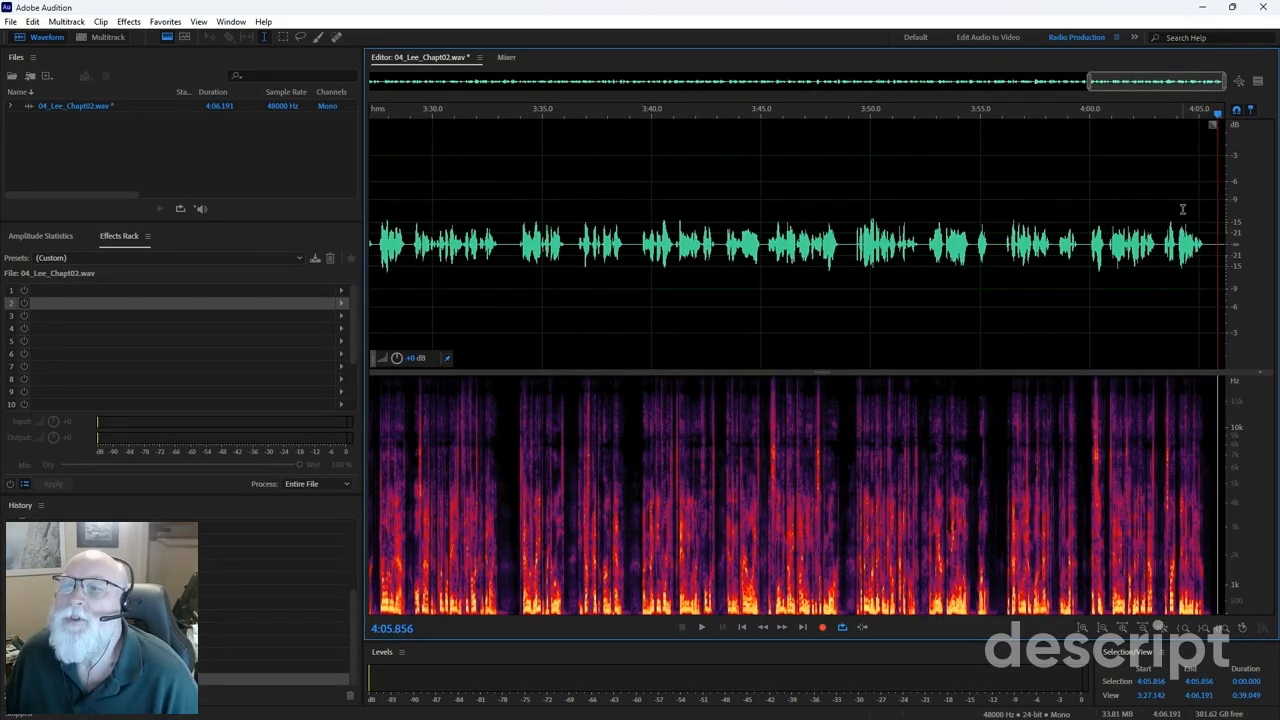
pyautogui.hotkey('ctrl', 'v')
pyautogui.click(1209, 182)
pyautogui.click(978, 233)
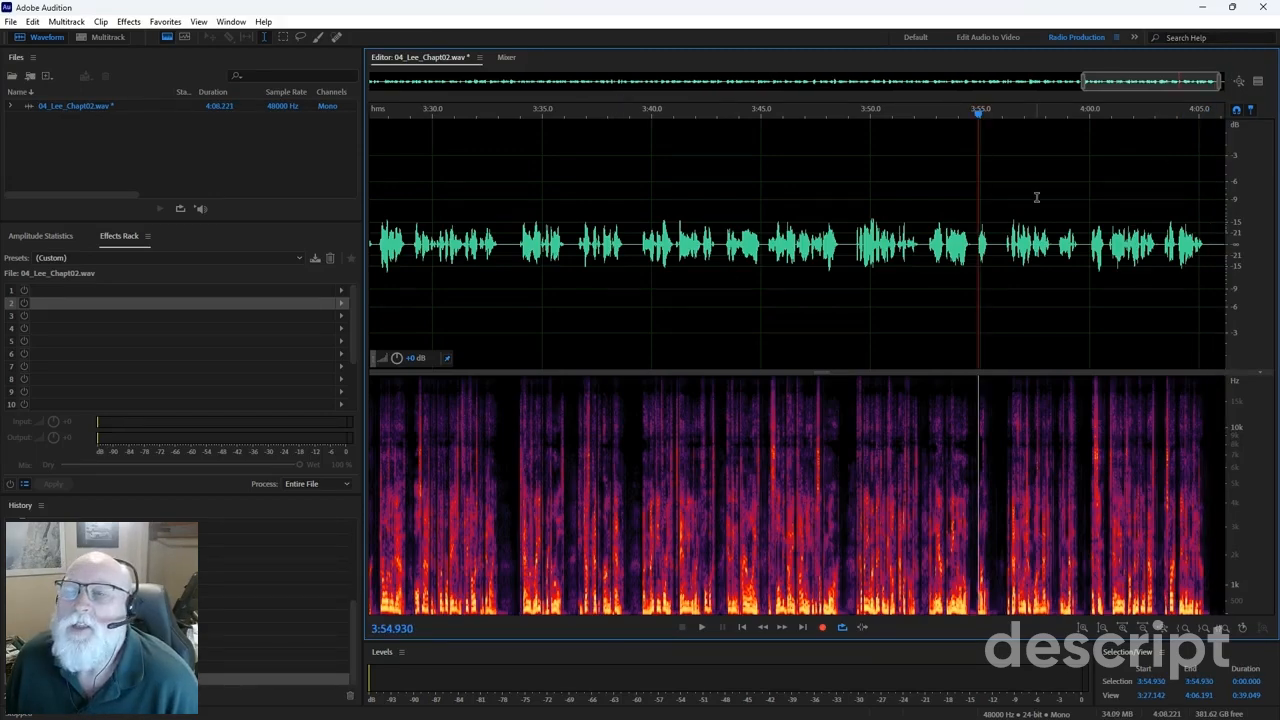
pyautogui.scroll(-2, 1040, 182)
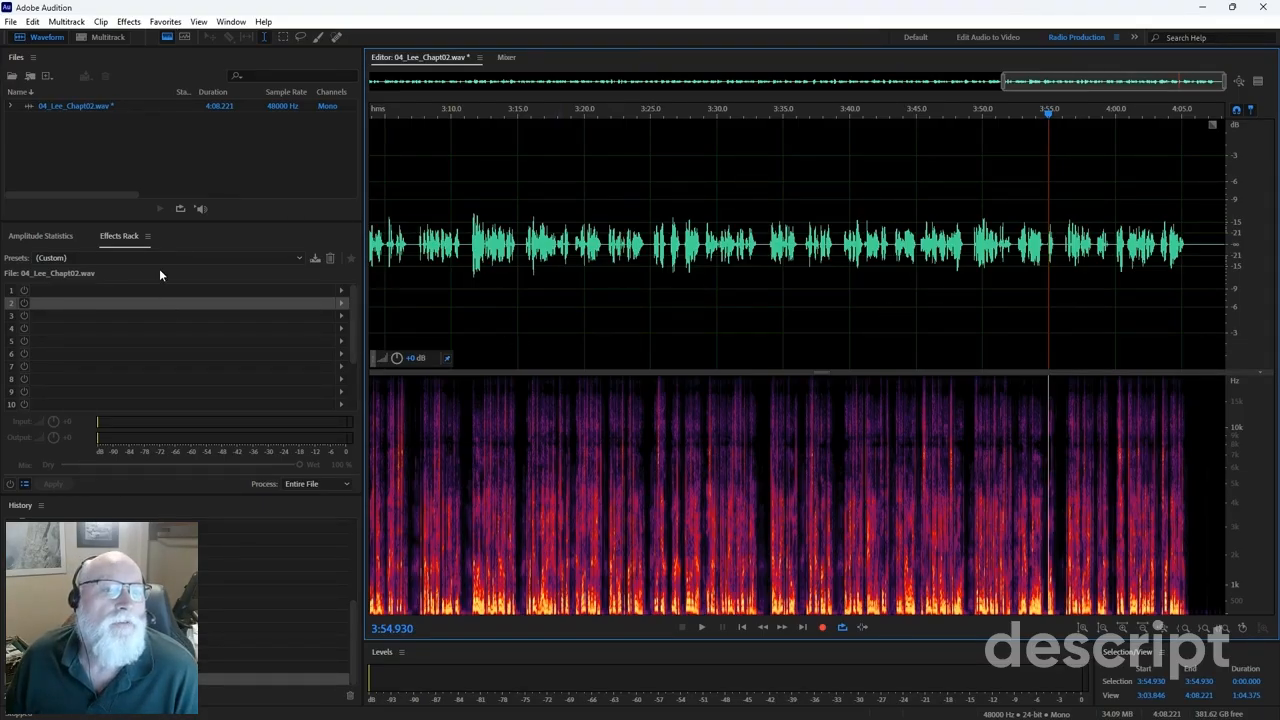
# Load the July2025 Update rack preset and apply its four effects to the entire file.
pyautogui.click(298, 259)
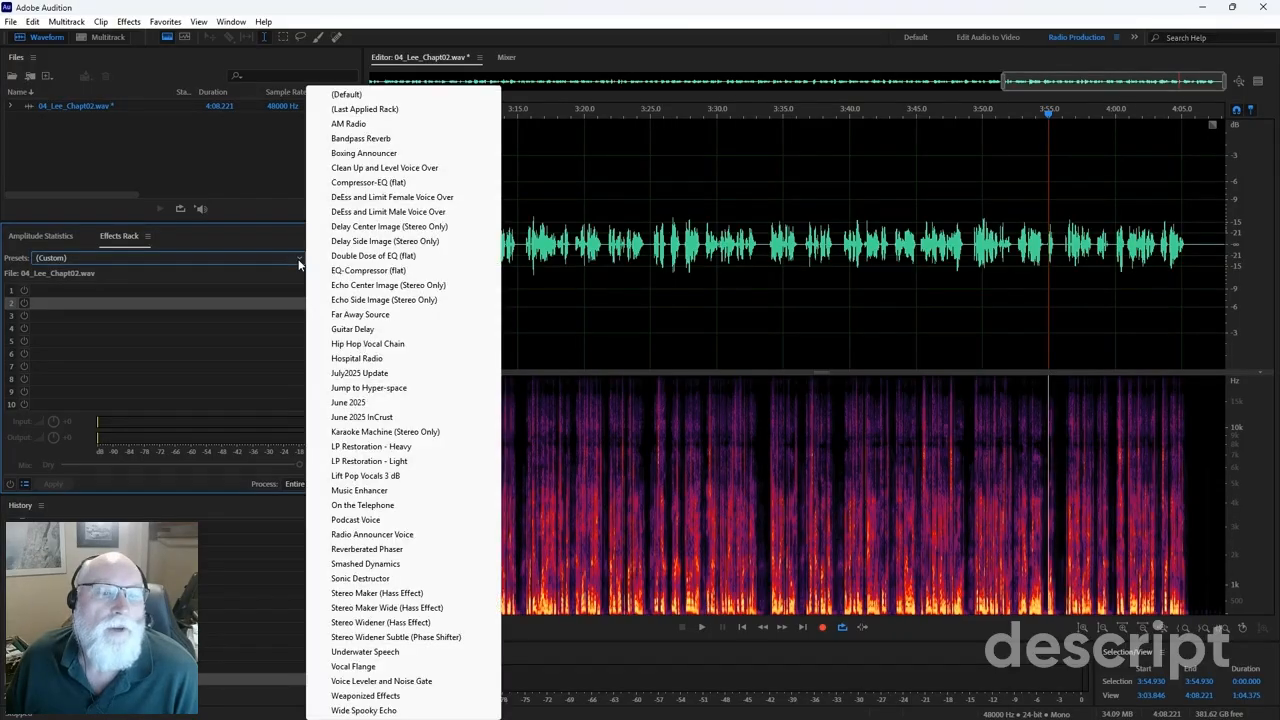
pyautogui.click(351, 374)
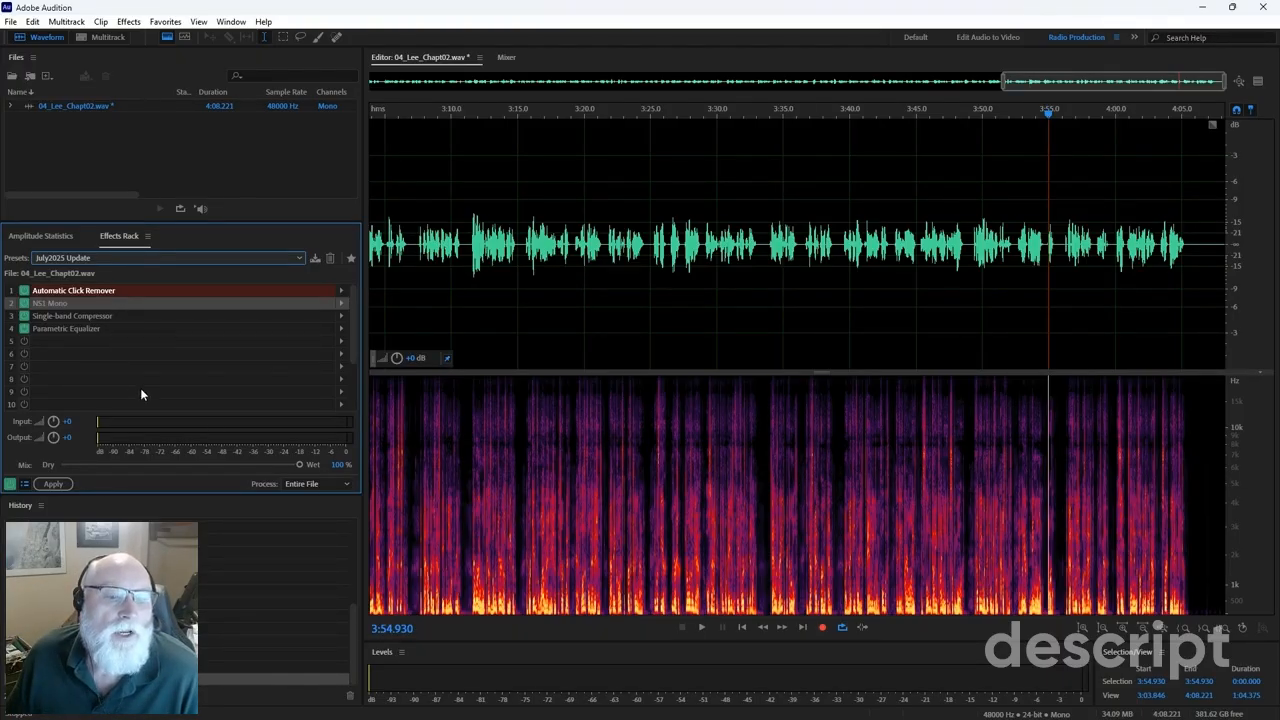
pyautogui.click(53, 485)
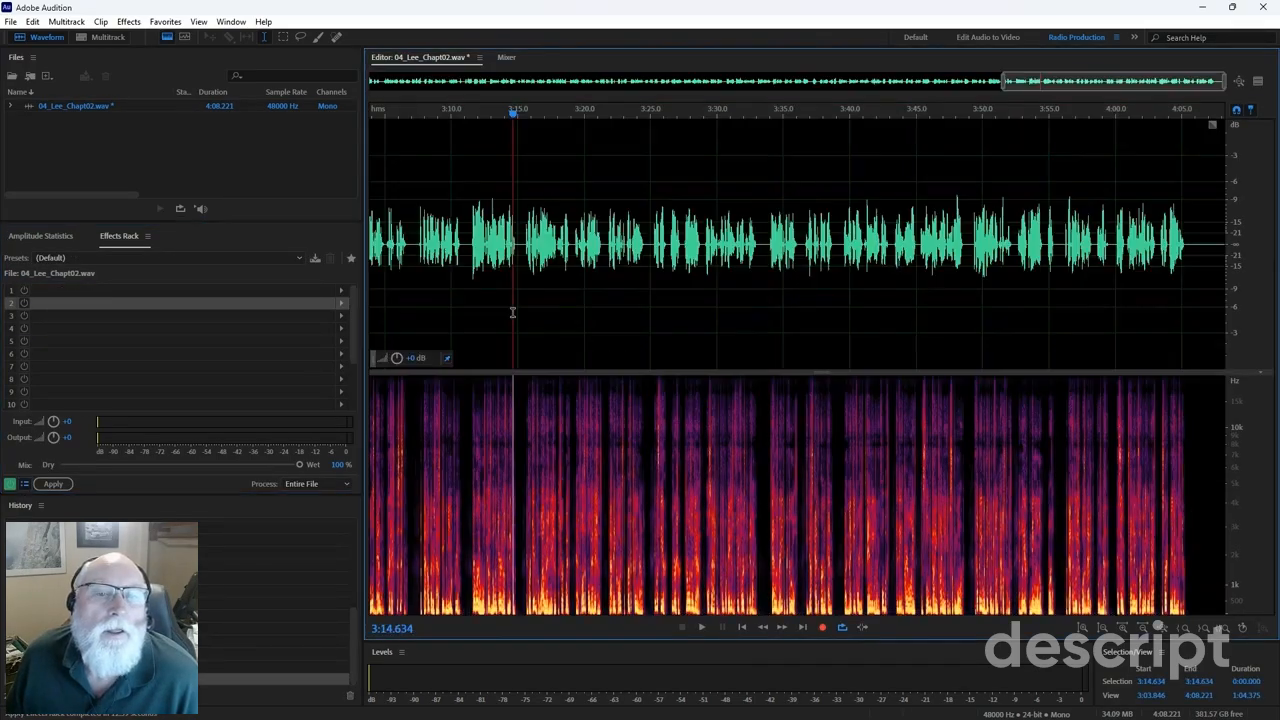
# After the rack processing finishes, place the playhead at 3:14.634 and bring up Favorites.
pyautogui.click(513, 311)
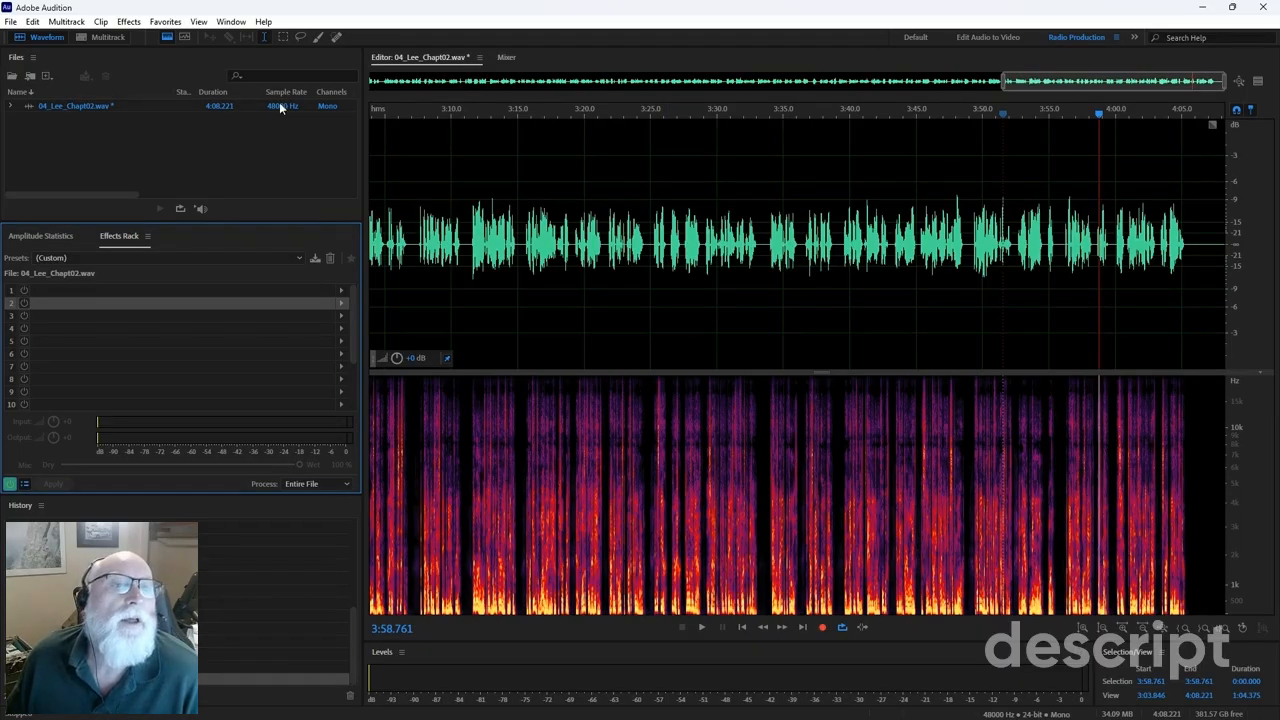
pyautogui.click(165, 21)
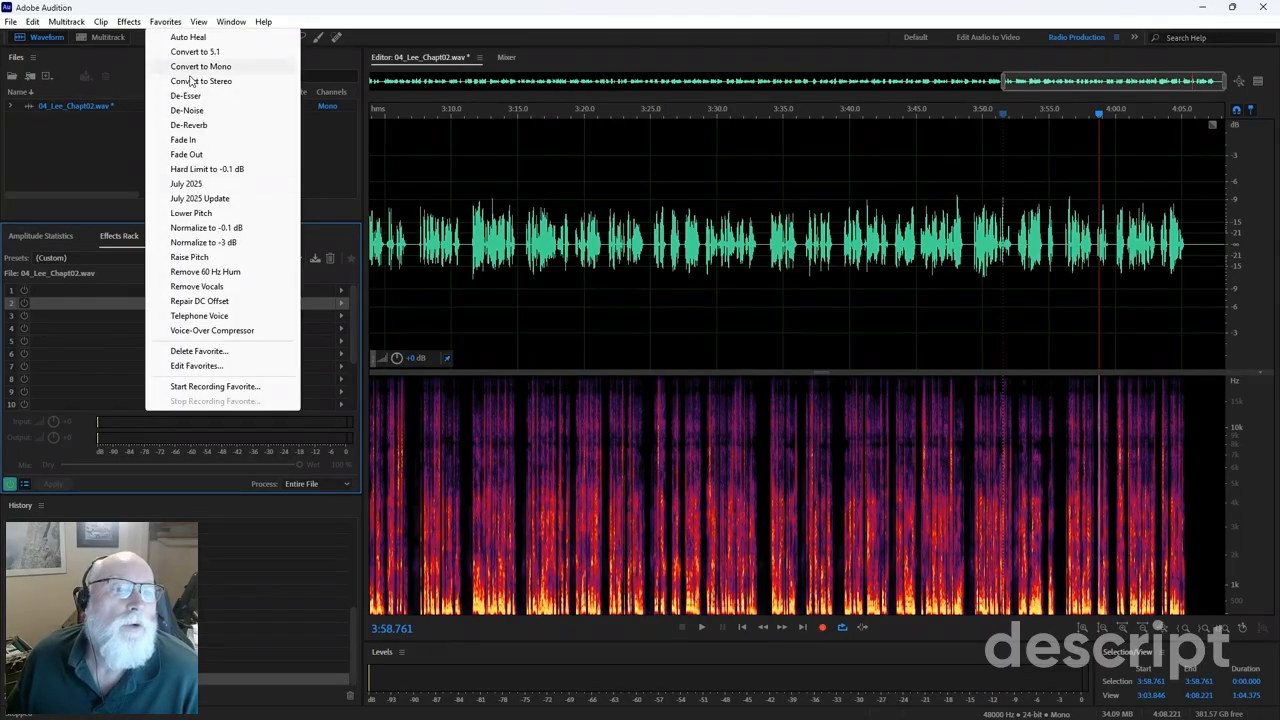
# Normalize the chapter to -3 dB and confirm a -3.01 dB peak in Amplitude Statistics.
pyautogui.click(195, 246)
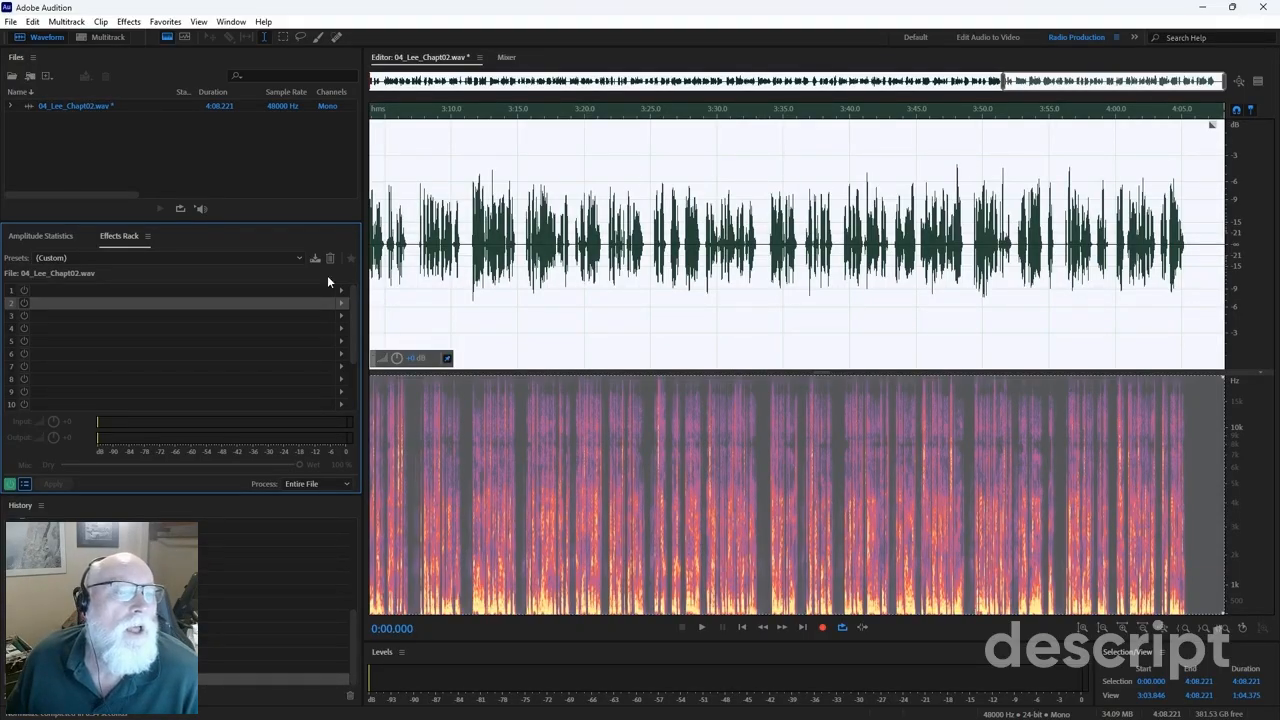
pyautogui.click(27, 237)
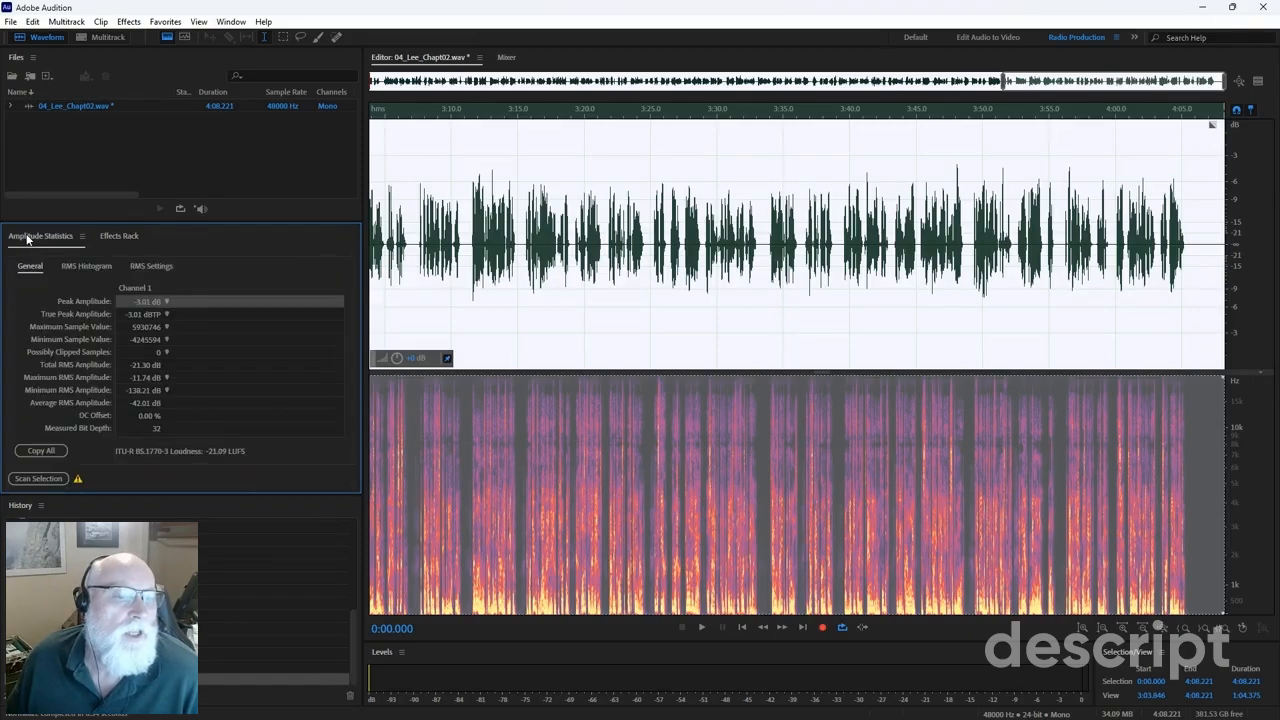
pyautogui.click(38, 479)
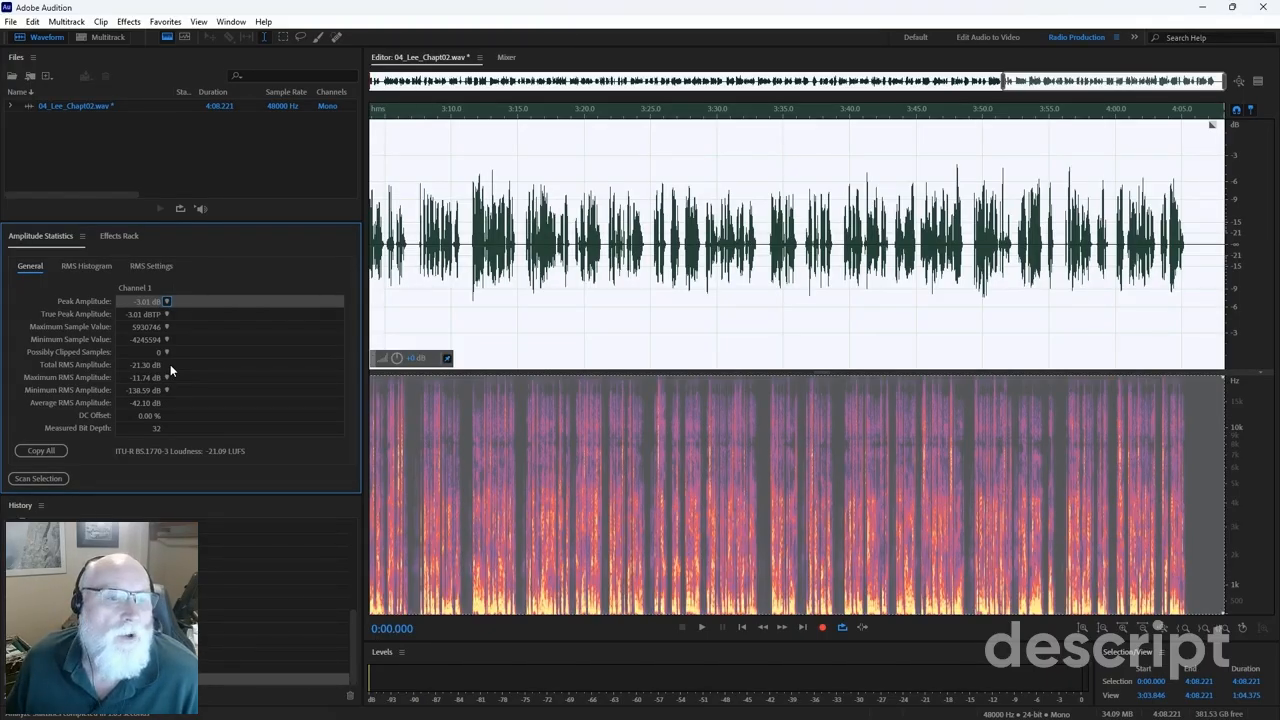
pyautogui.click(499, 300)
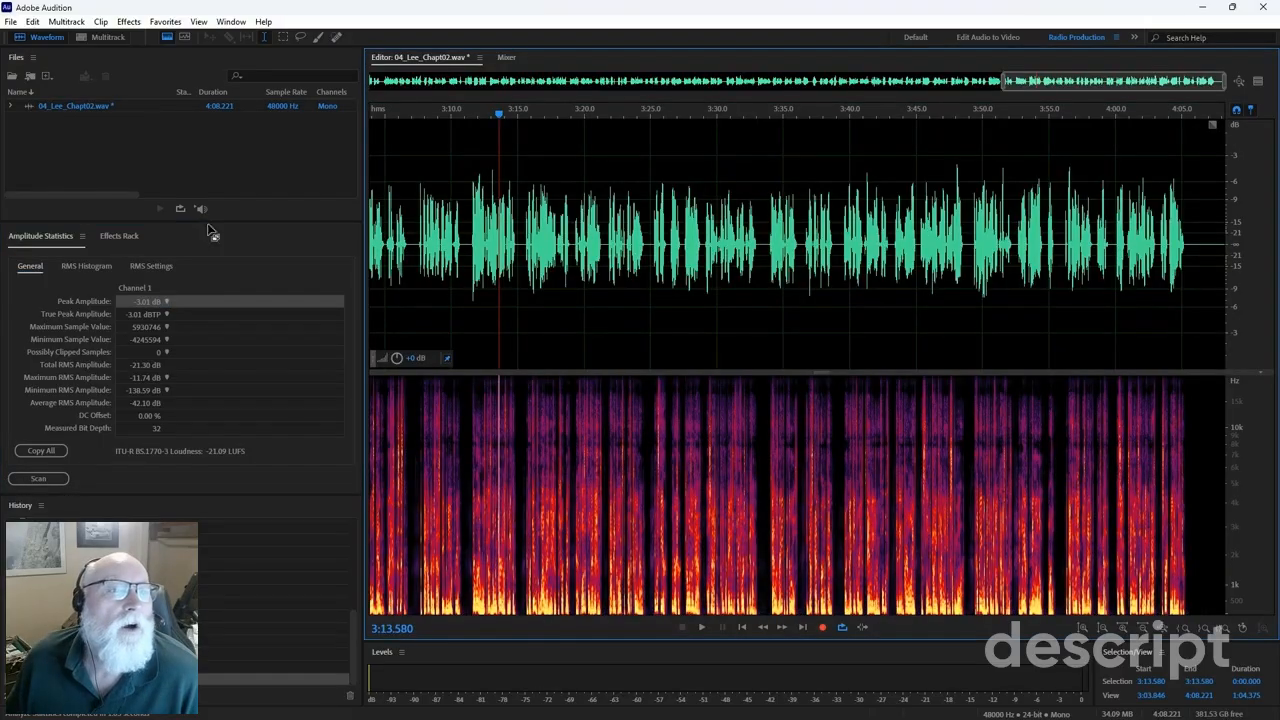
# Save the chapter over the existing 04_Lee_Chapt02.wav as a 24-bit Wave file.
pyautogui.click(13, 22)
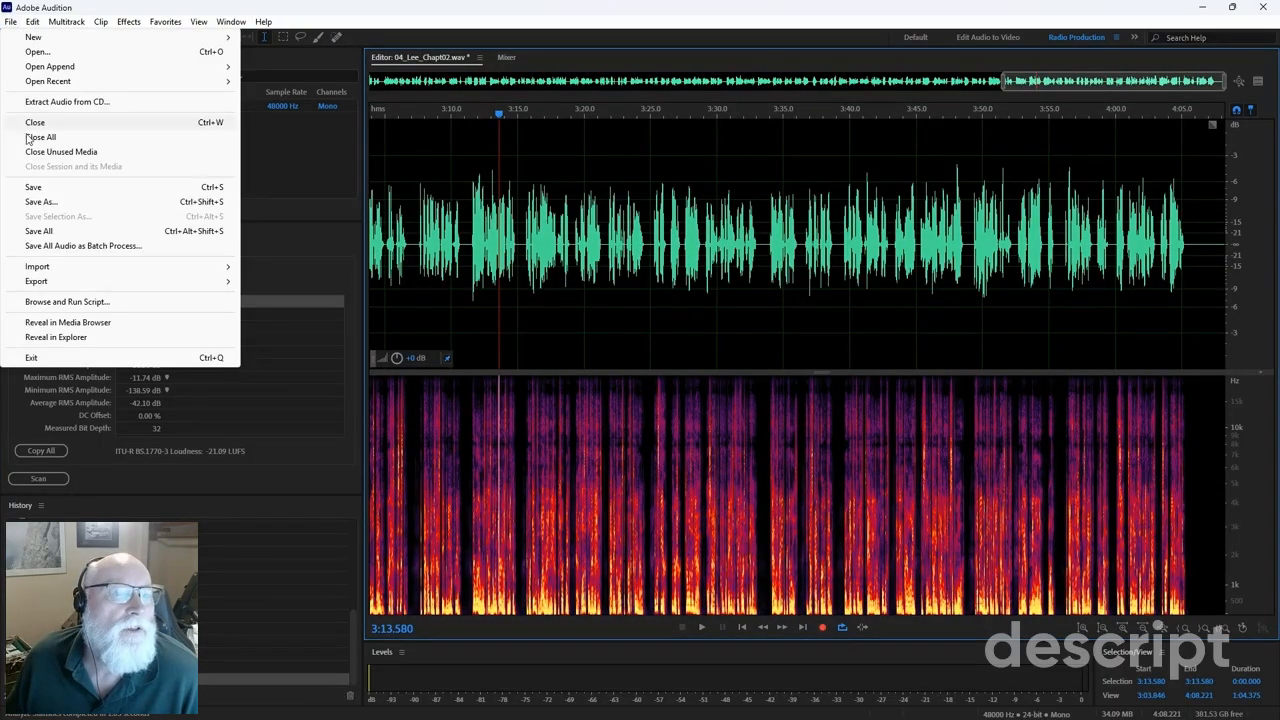
pyautogui.click(40, 201)
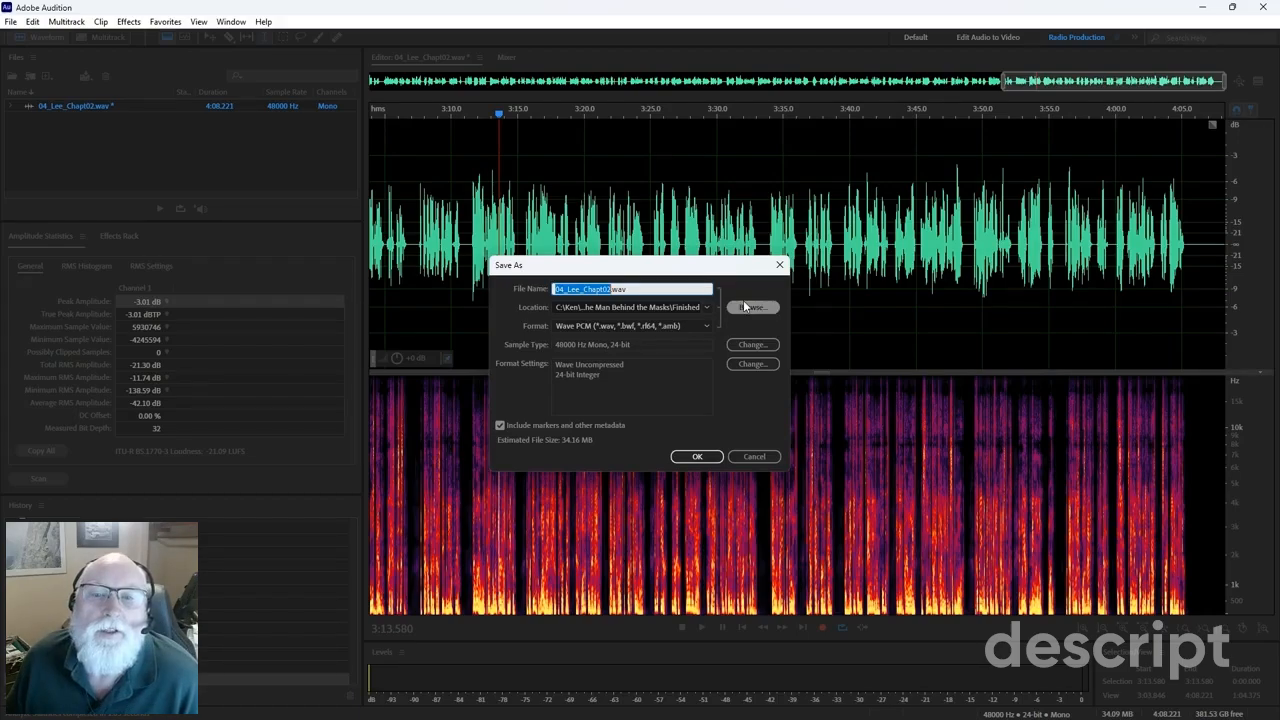
pyautogui.click(697, 457)
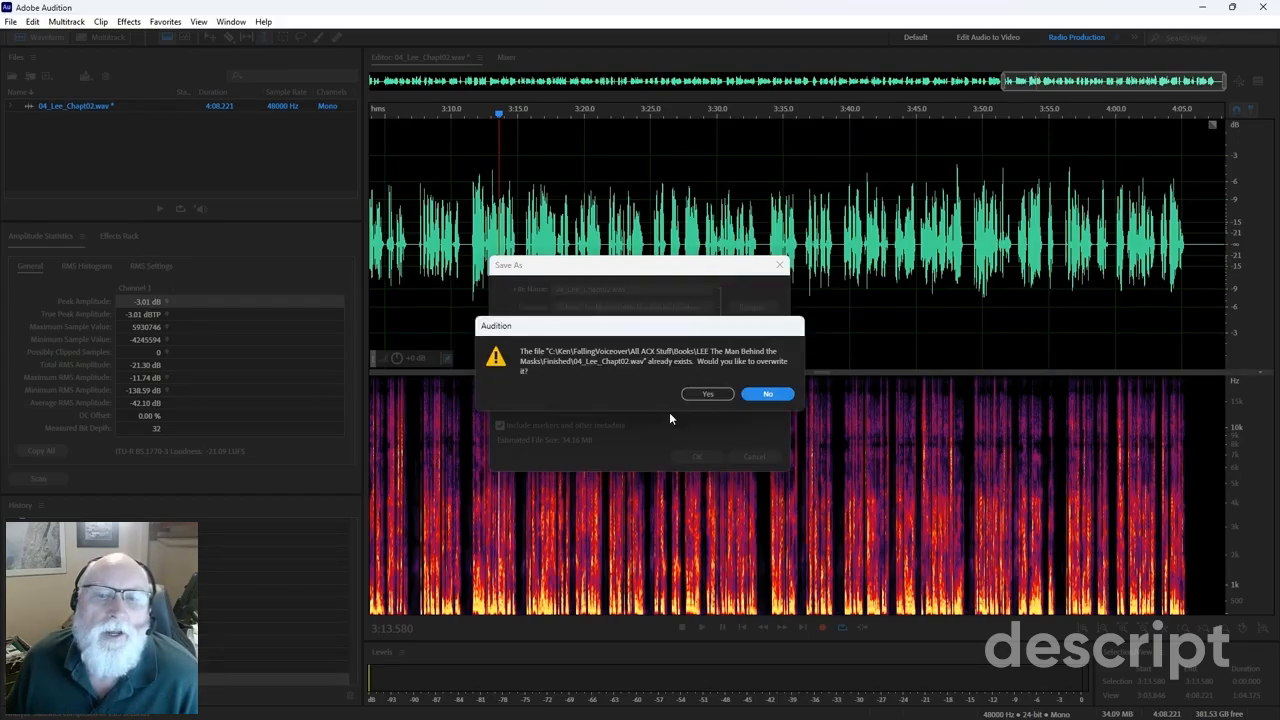
pyautogui.click(706, 394)
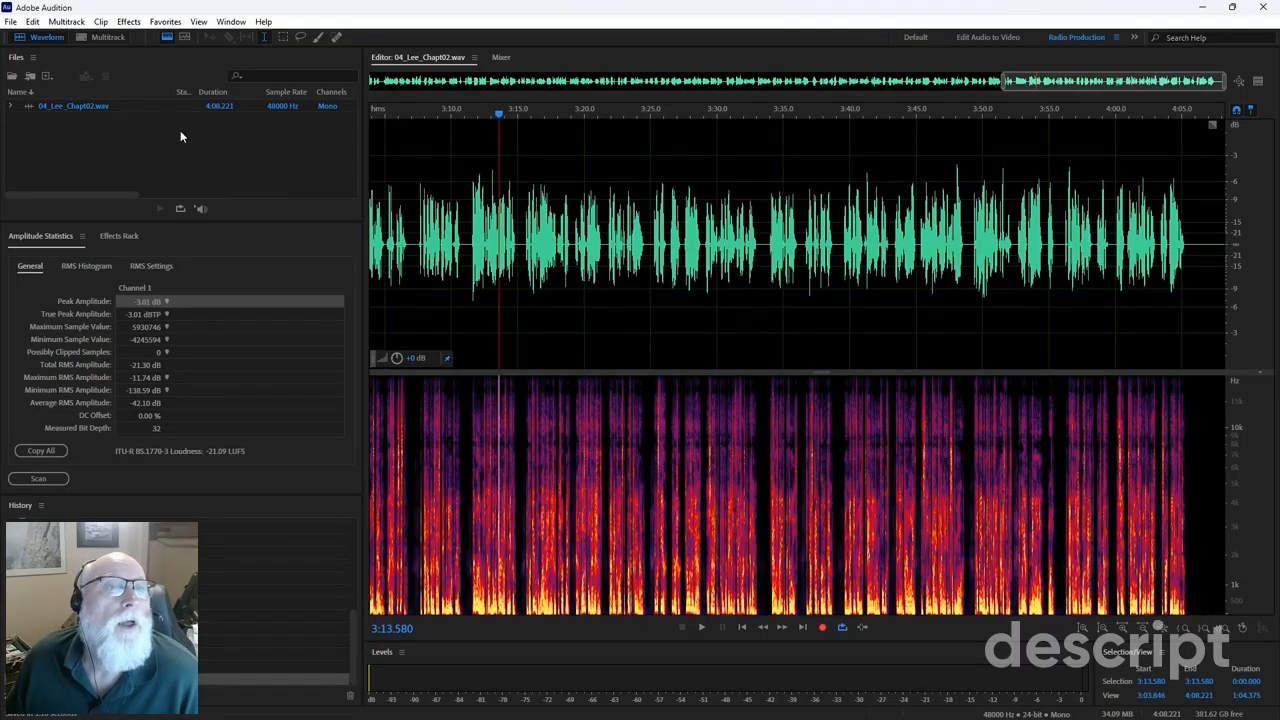
# Export the chapter as 04_Lee_Chapt02_01.mp3 at 192 Kbps CBR, overwriting the existing MP3.
pyautogui.click(12, 24)
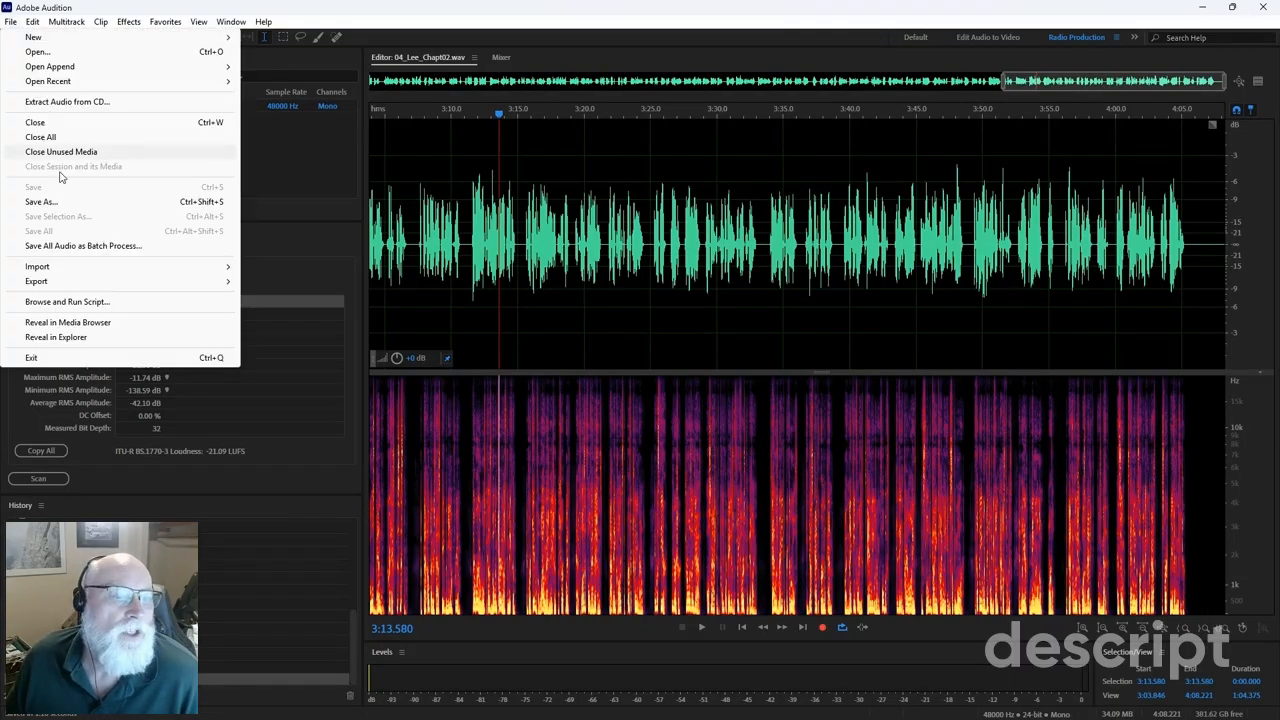
pyautogui.moveTo(80, 270)
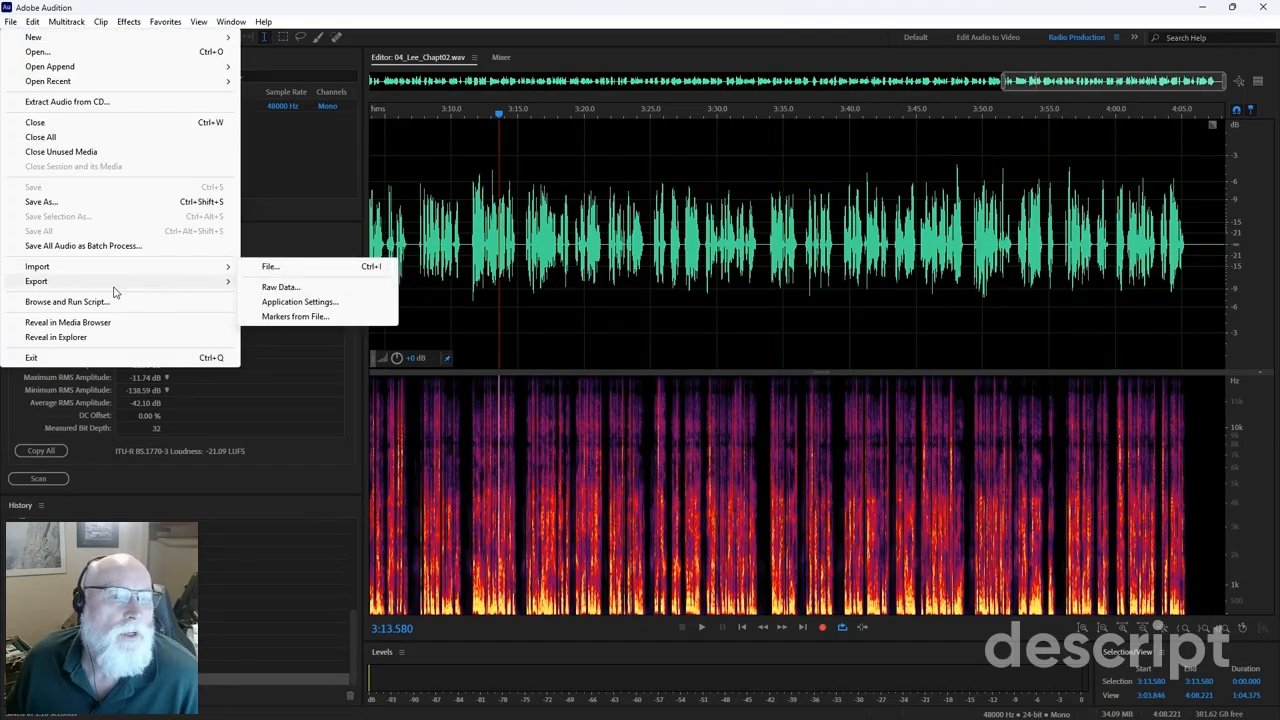
pyautogui.moveTo(117, 291)
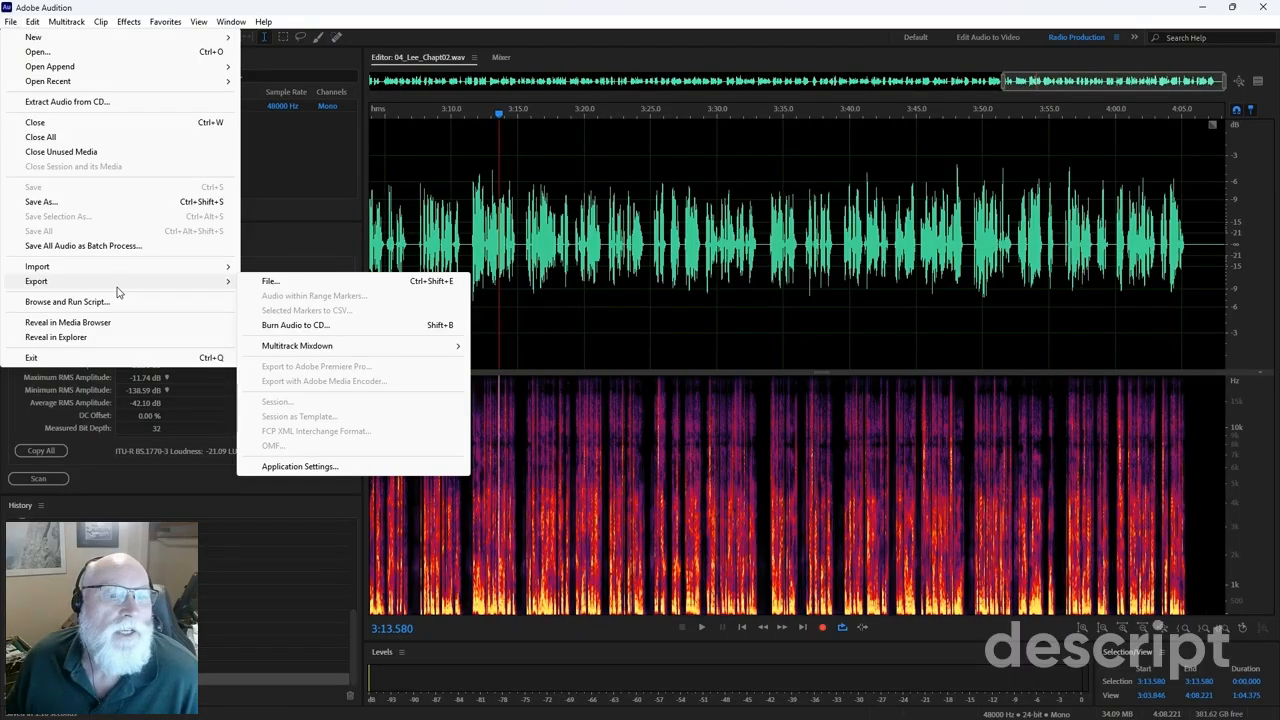
pyautogui.click(268, 280)
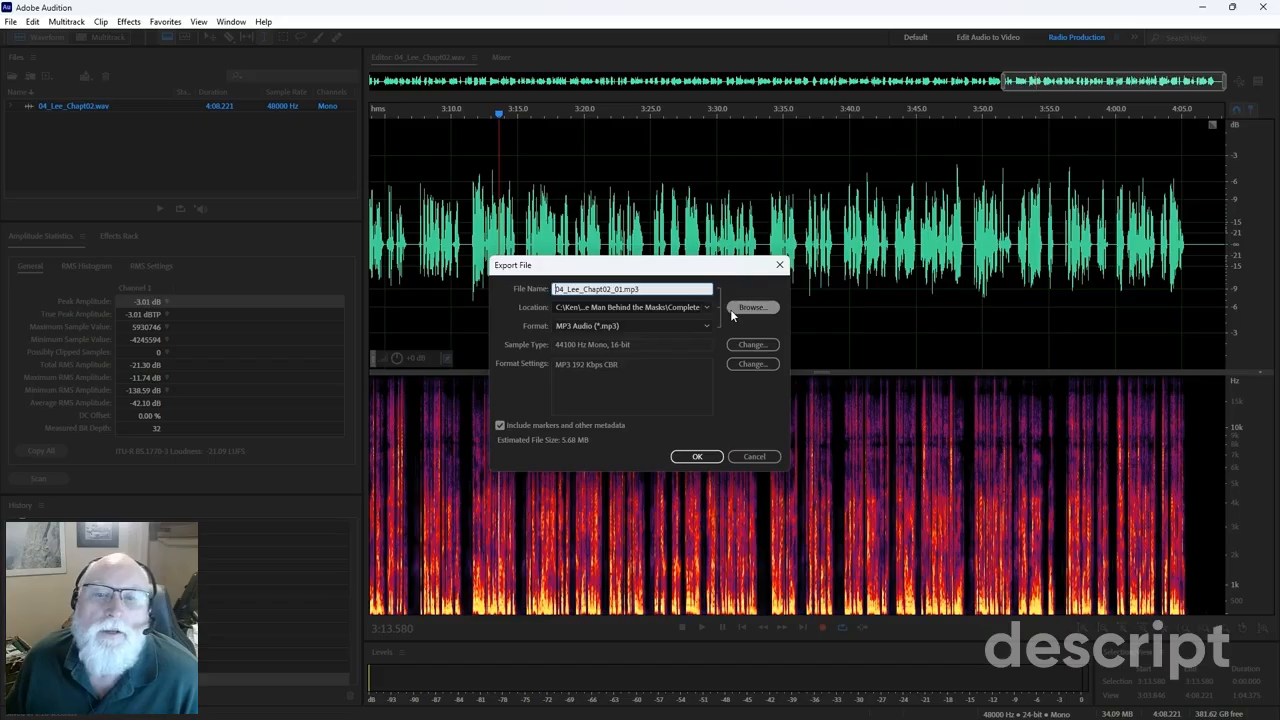
pyautogui.click(697, 457)
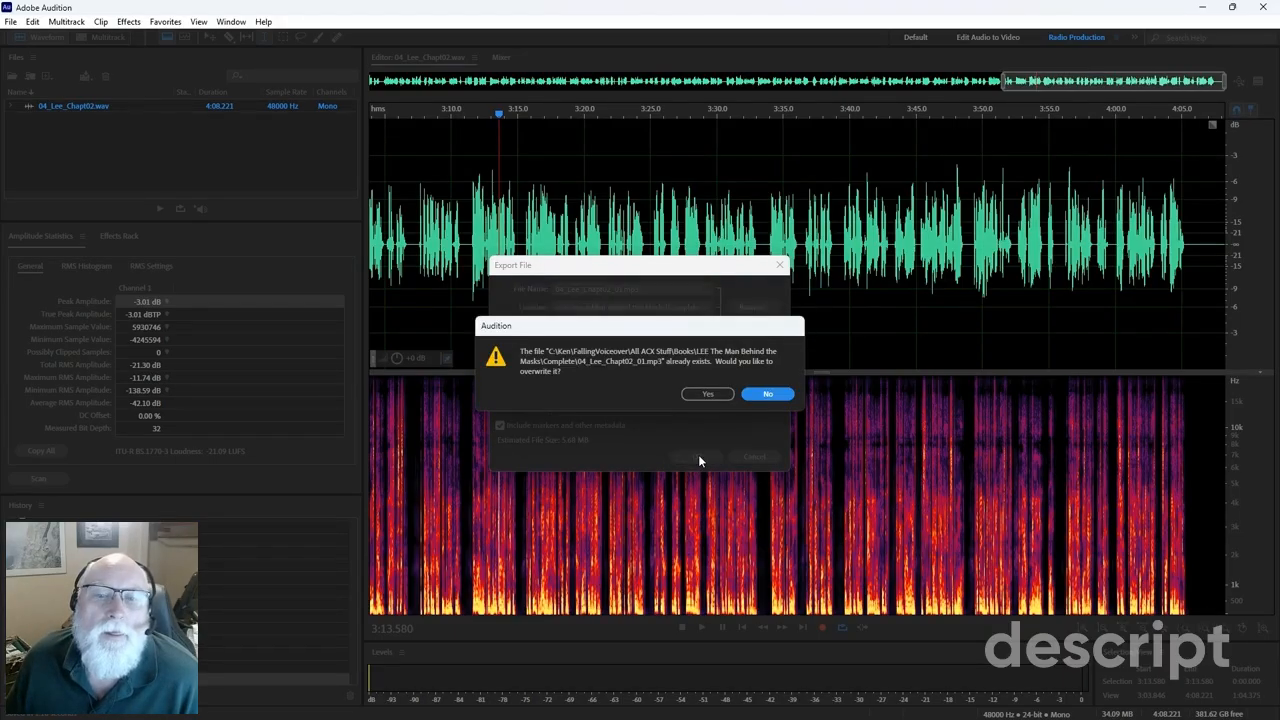
pyautogui.click(705, 395)
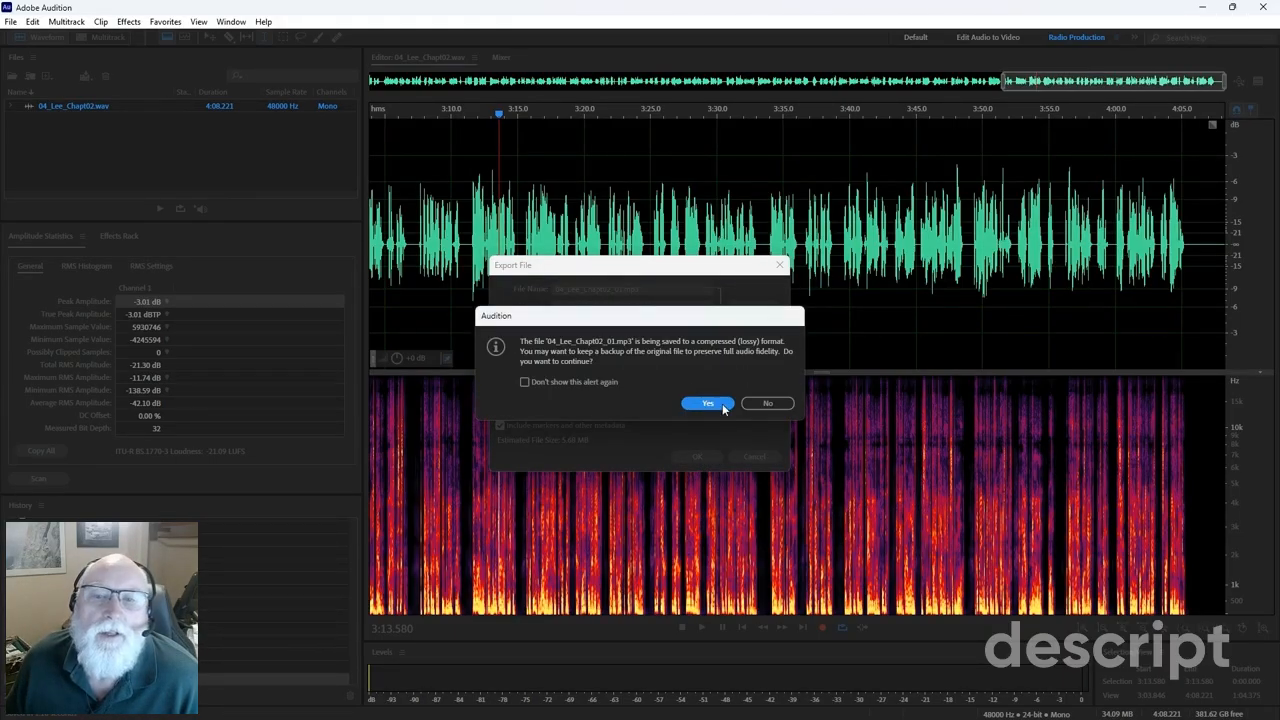
pyautogui.click(713, 402)
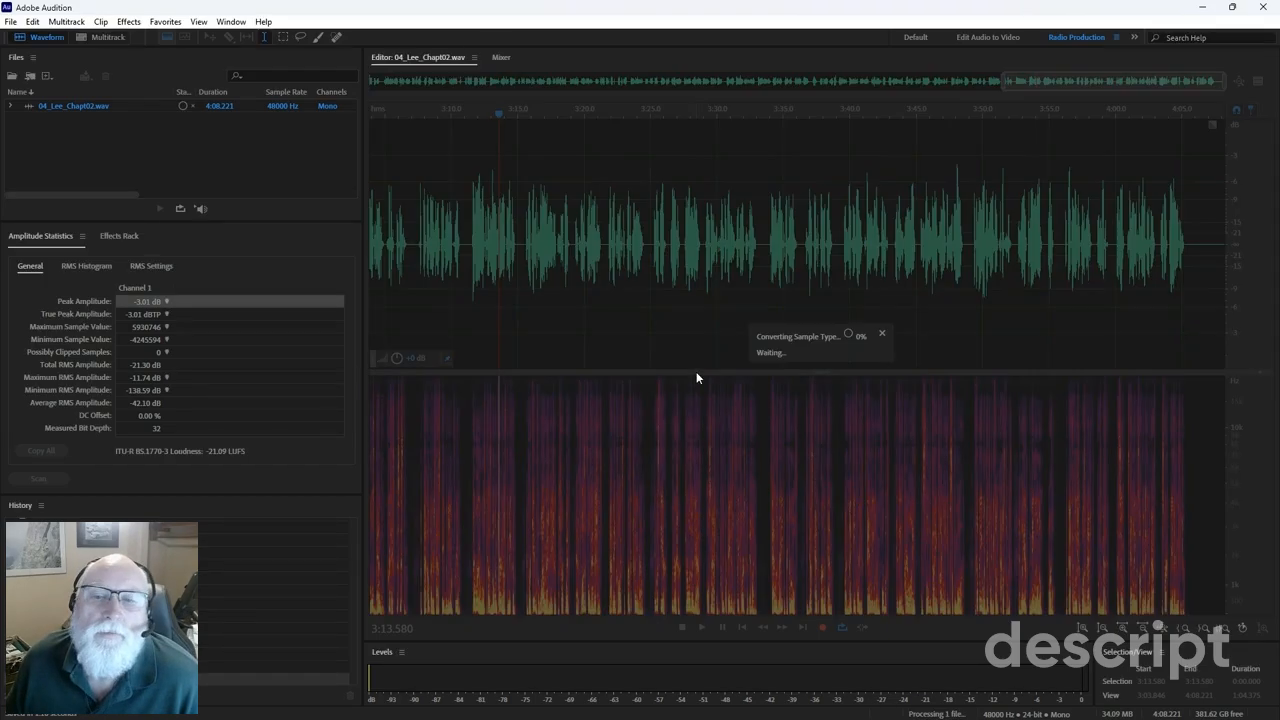